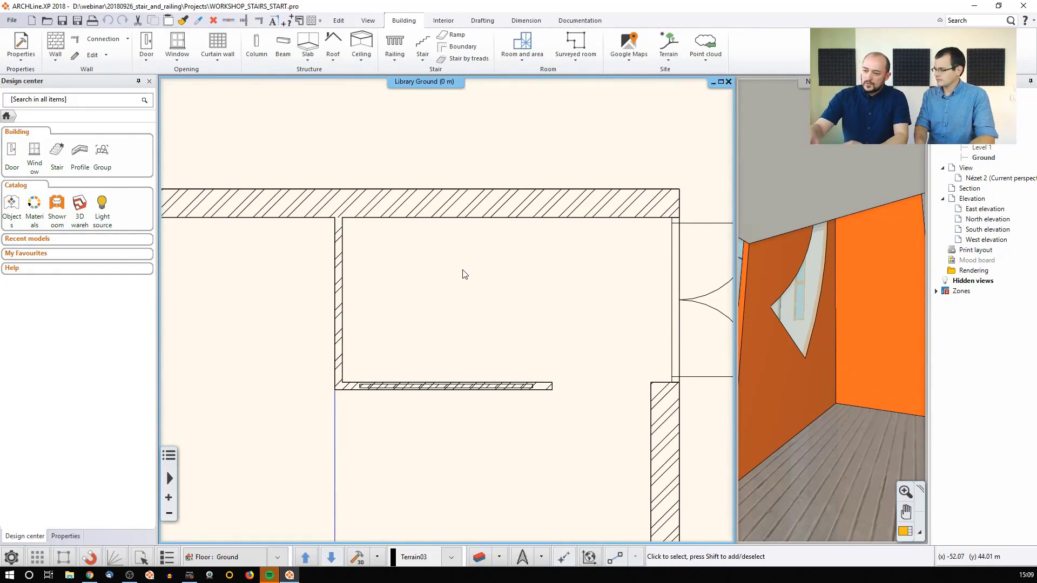
Draw a 1 m wide straight stair along the lower partition wall, from its free end to the inner corner, and delete it again
scroll(472, 273, "up", 1)
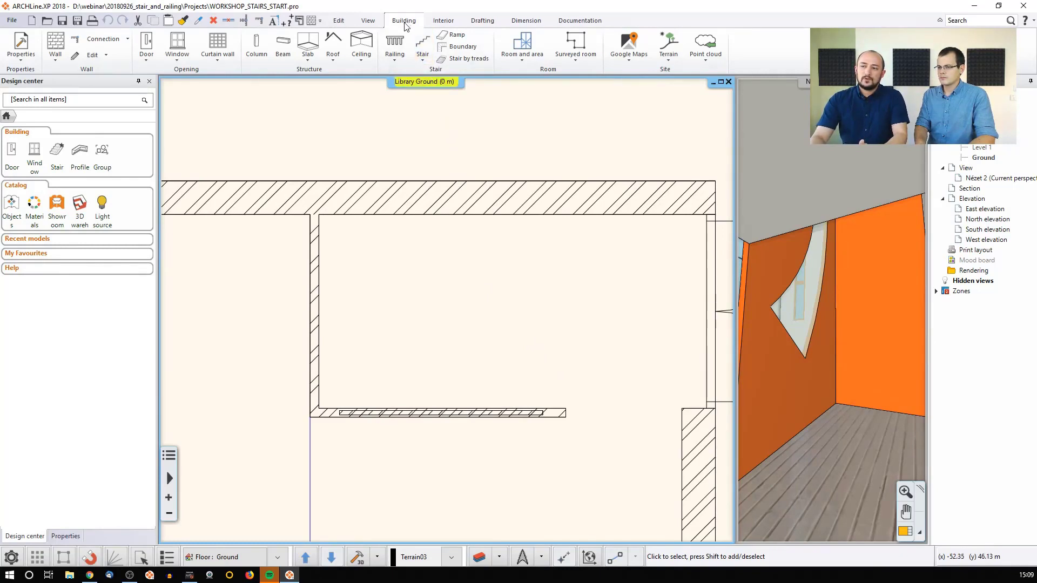
left_click(423, 56)
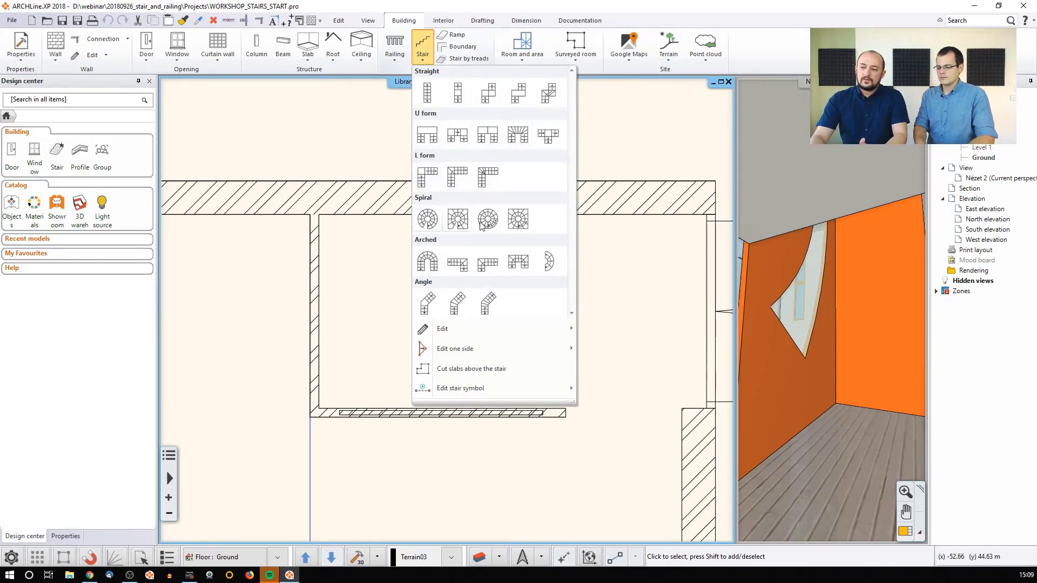
mouse_move(530, 326)
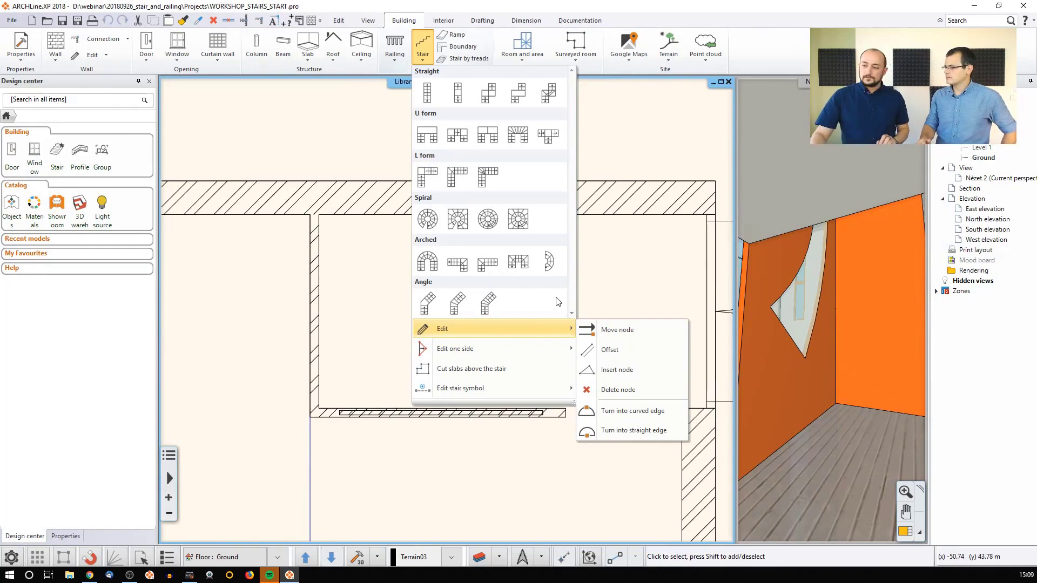
left_click(429, 102)
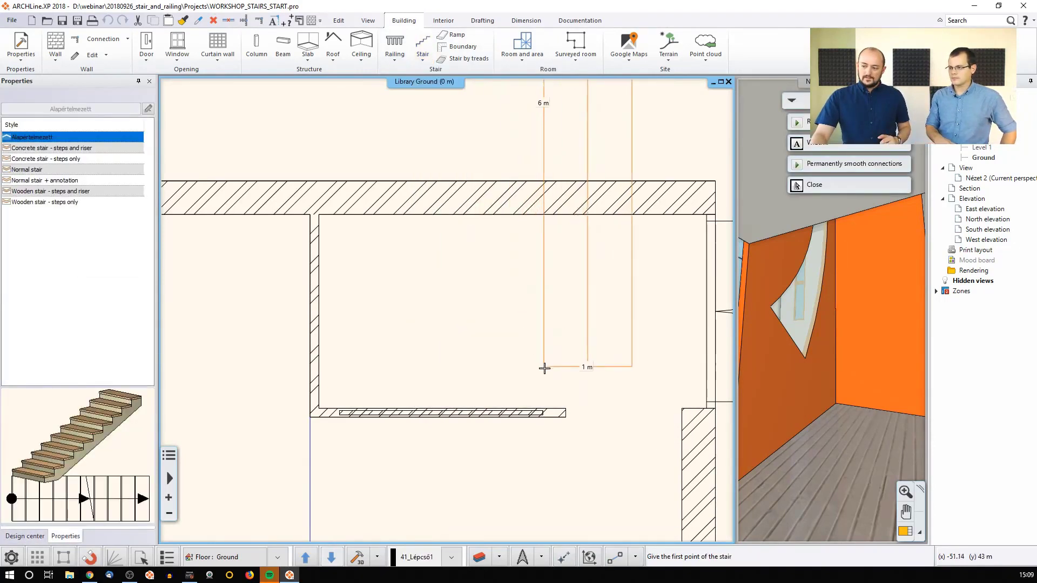
left_click(562, 393)
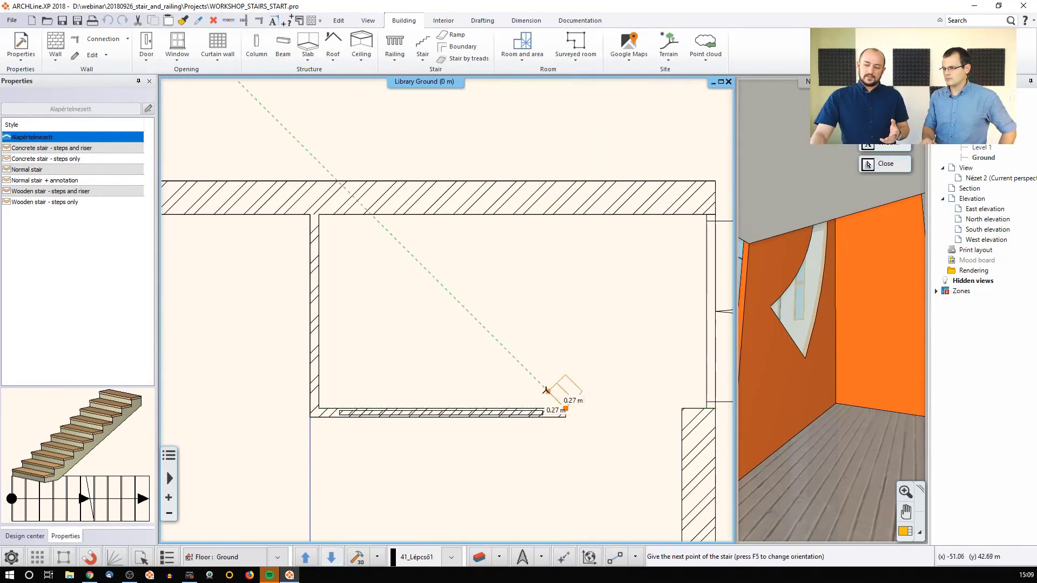
left_click(320, 395)
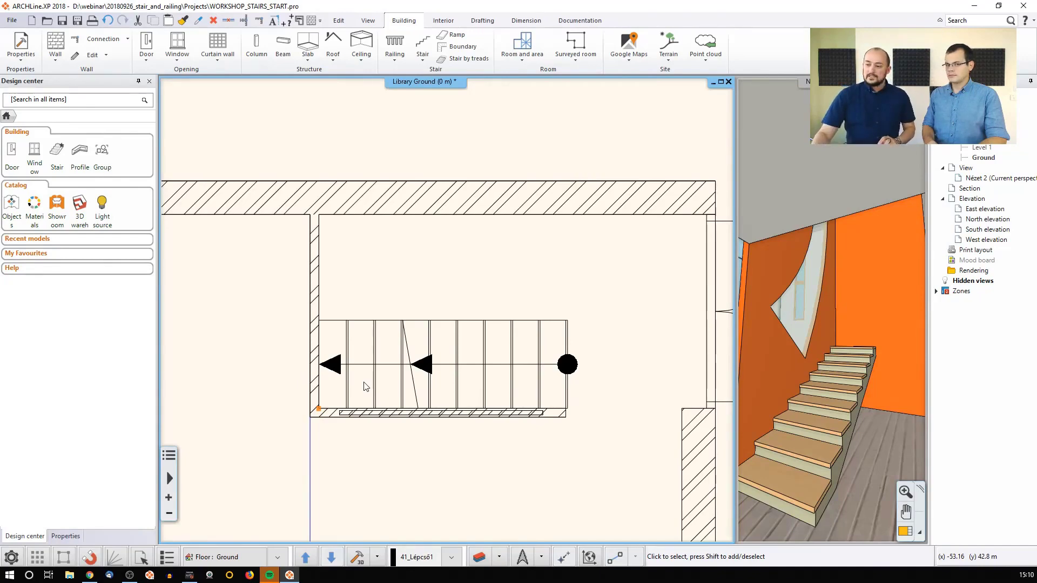
left_click(400, 381)
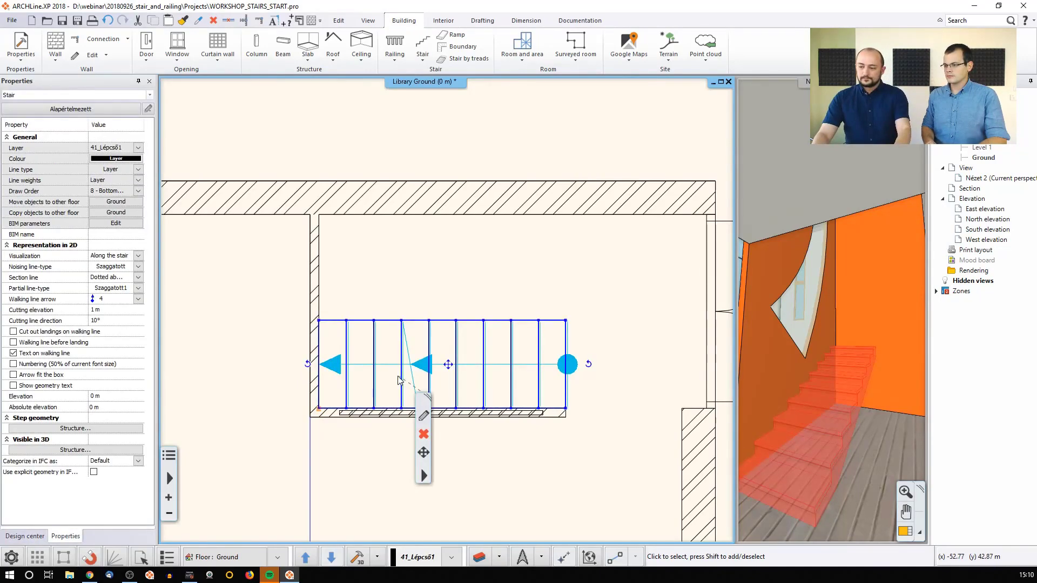
key("Delete")
Place a 1 m wide U-form winder stair around the stairwell's inner walls, with 2.8 m long sides and a 2.2 m back side
left_click(421, 60)
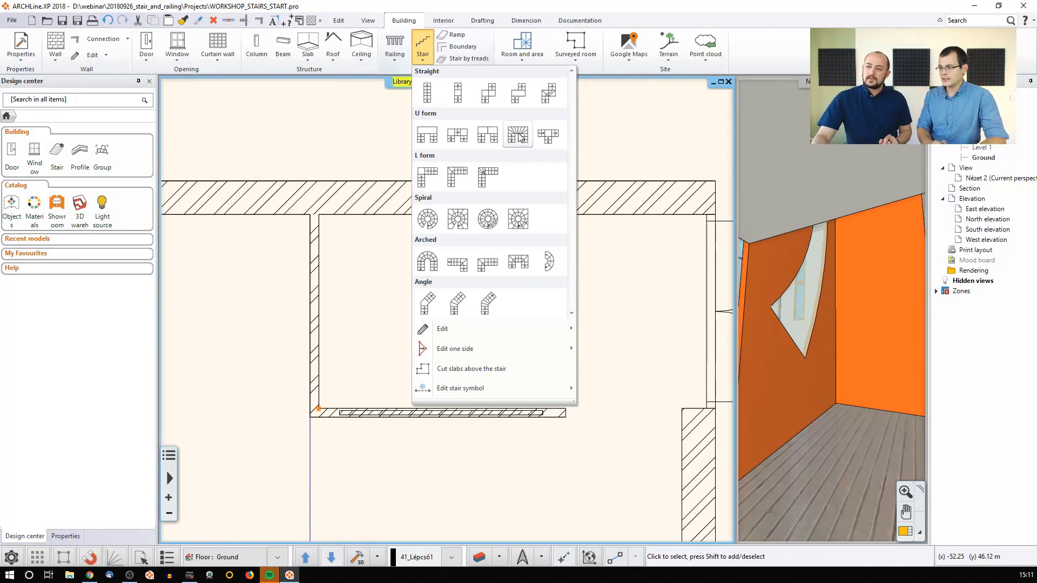
left_click(526, 138)
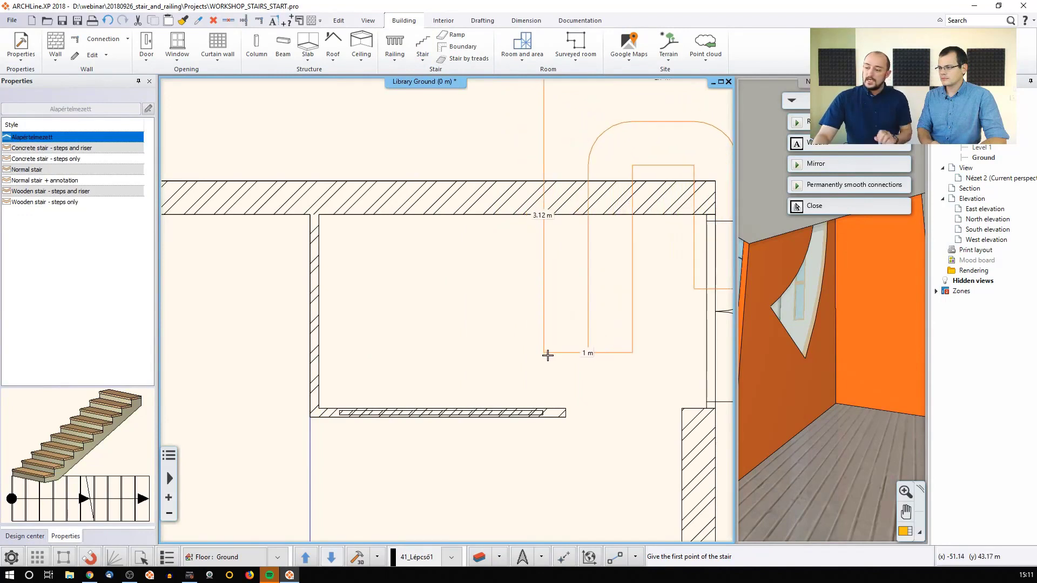
left_click(562, 394)
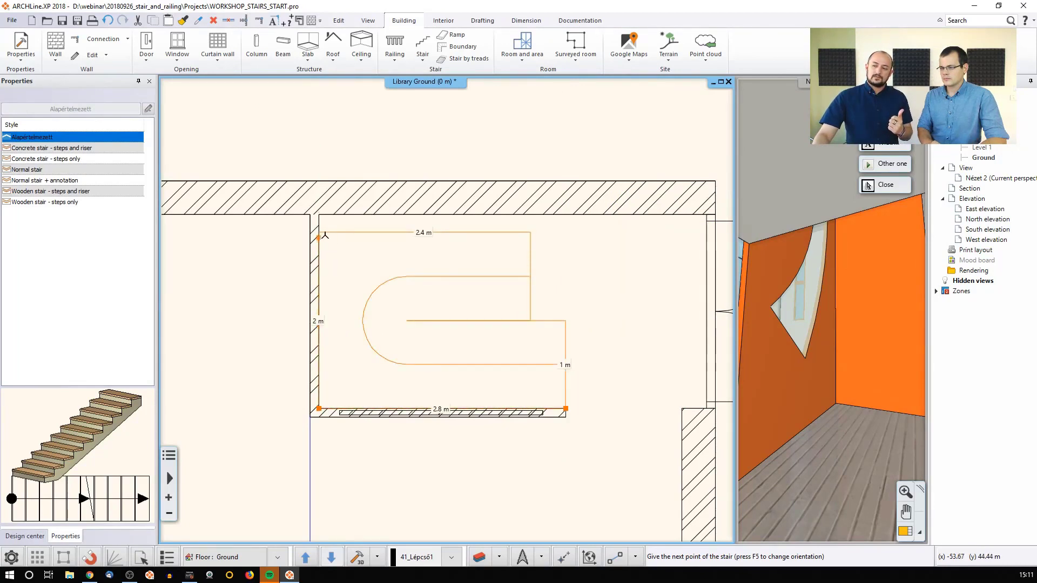
left_click(318, 214)
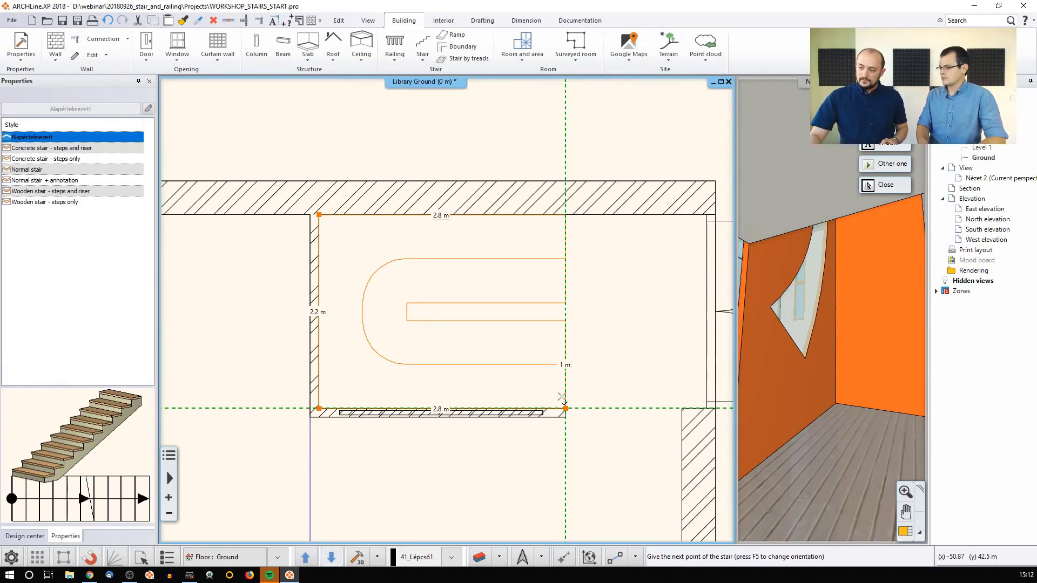
left_click(562, 399)
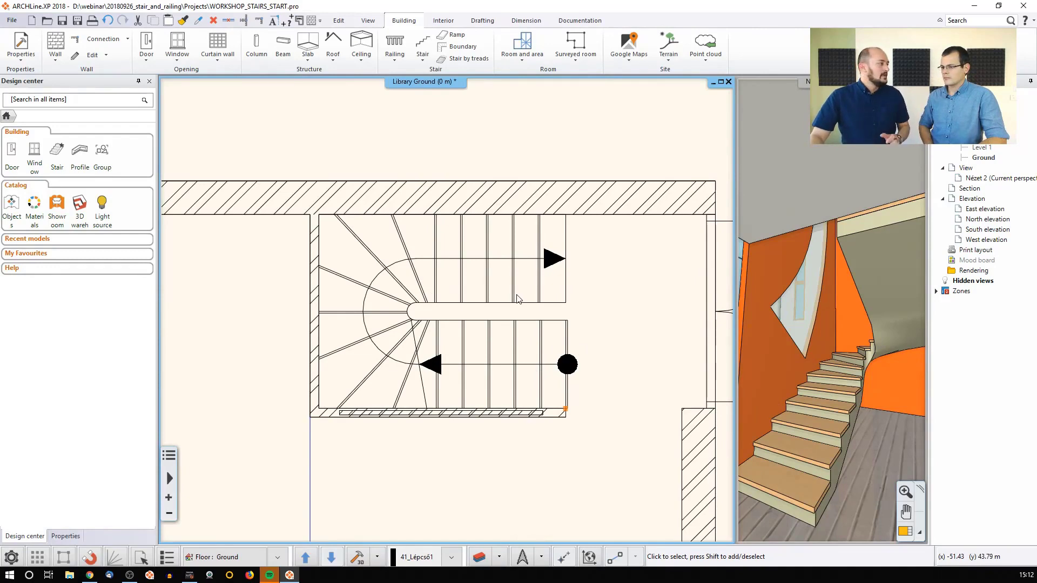
In the U-form stair's settings, take over the floor height once, switch that link off and unlock the total height H
left_click(497, 285)
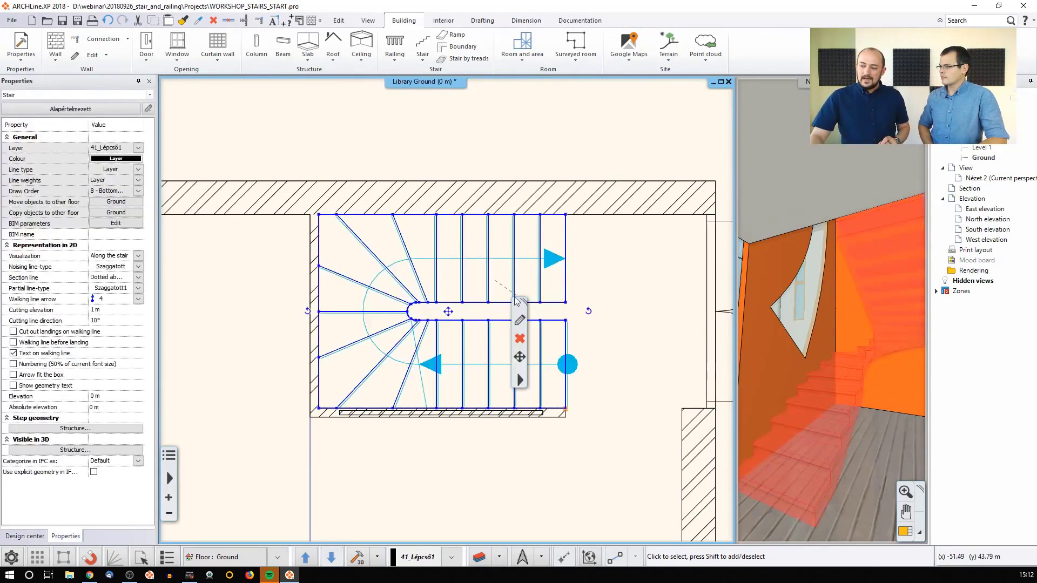
left_click(521, 322)
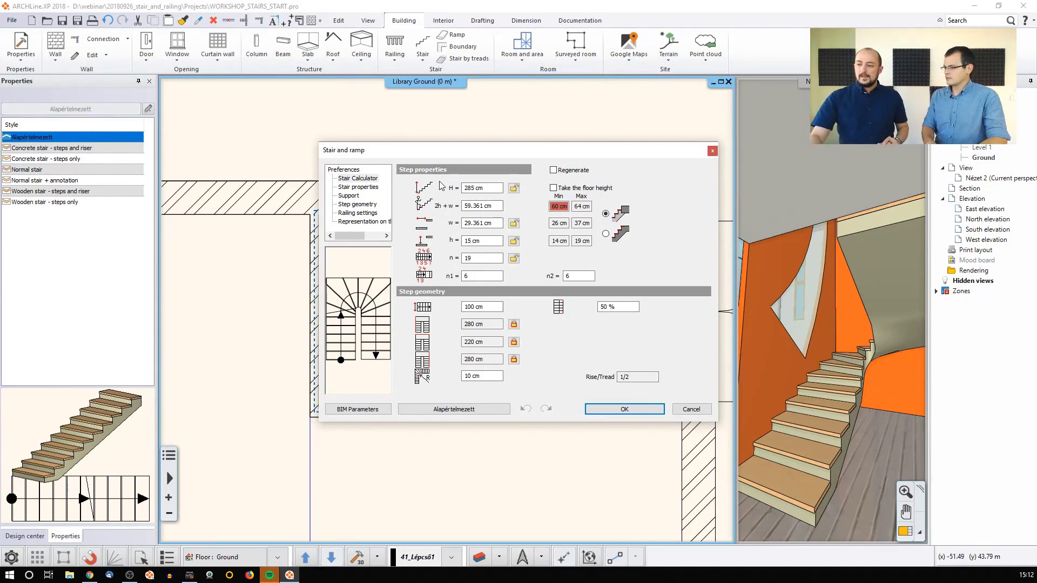
left_click(553, 187)
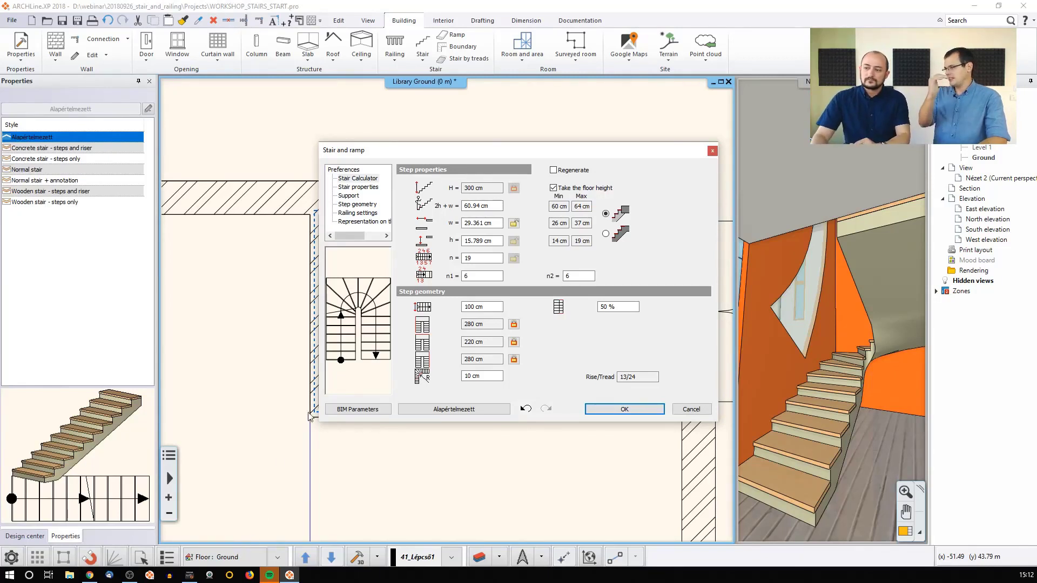
left_click(553, 187)
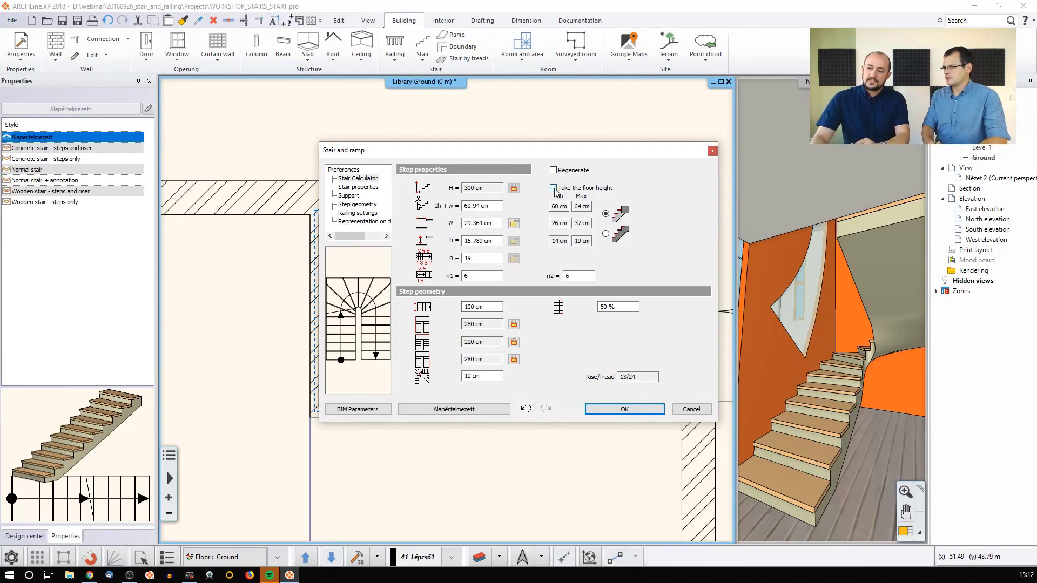
left_click_drag(486, 188, 463, 188)
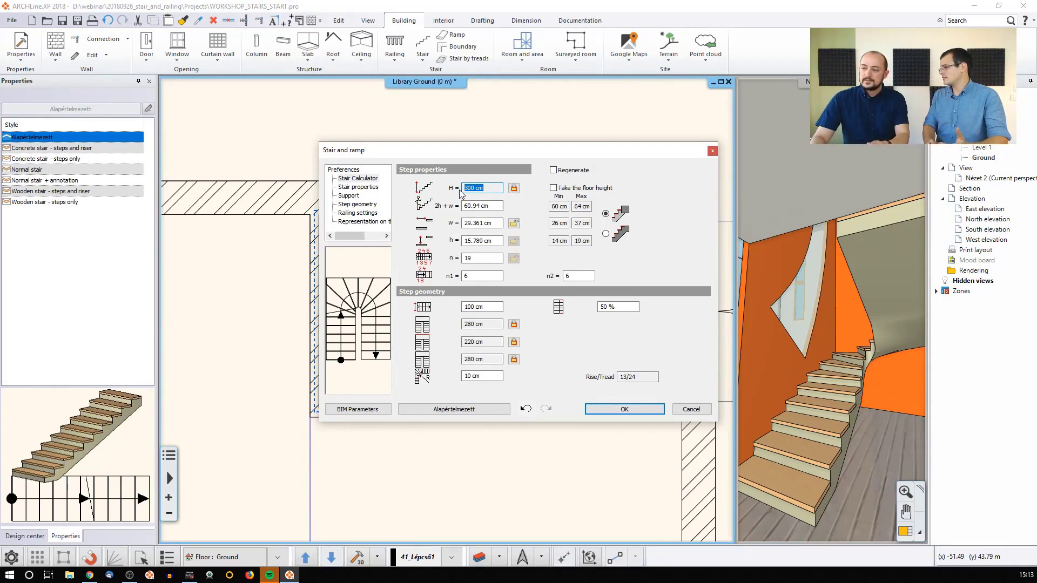
left_click(514, 189)
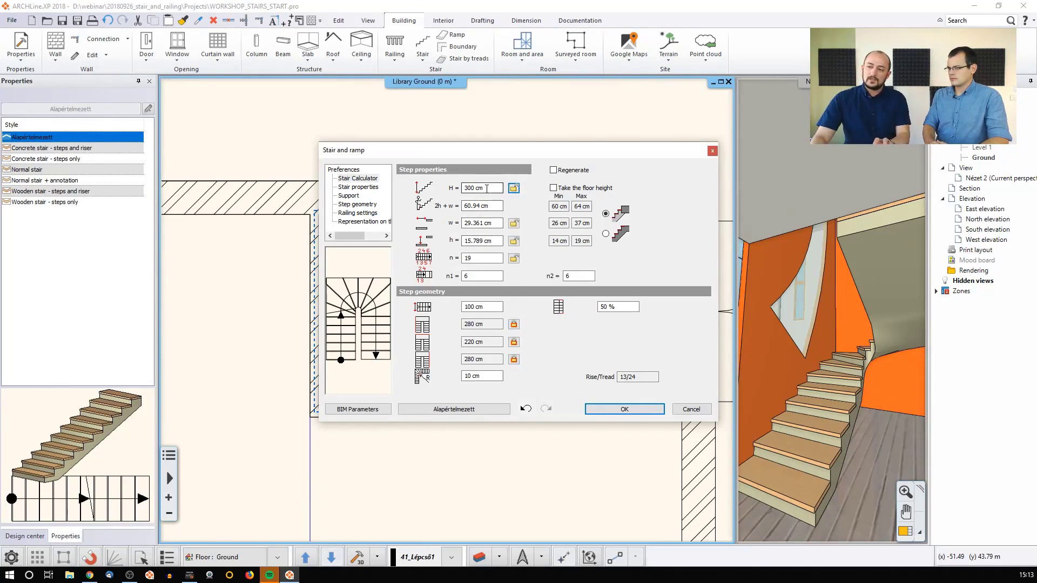
Try a total stair height H of 250 cm in the stair calculator
left_click_drag(486, 189, 442, 193)
type("250")
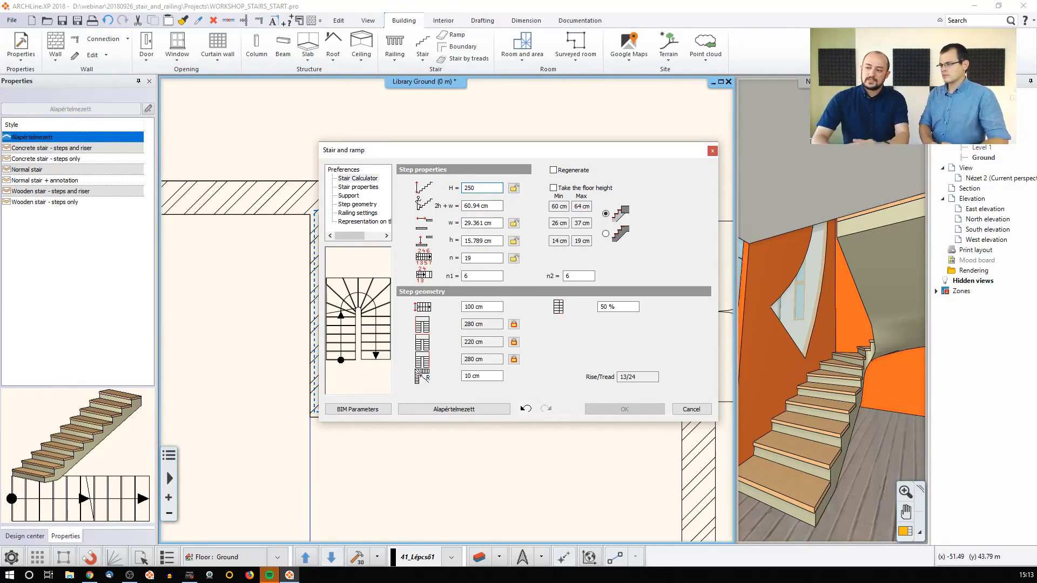
key("Return")
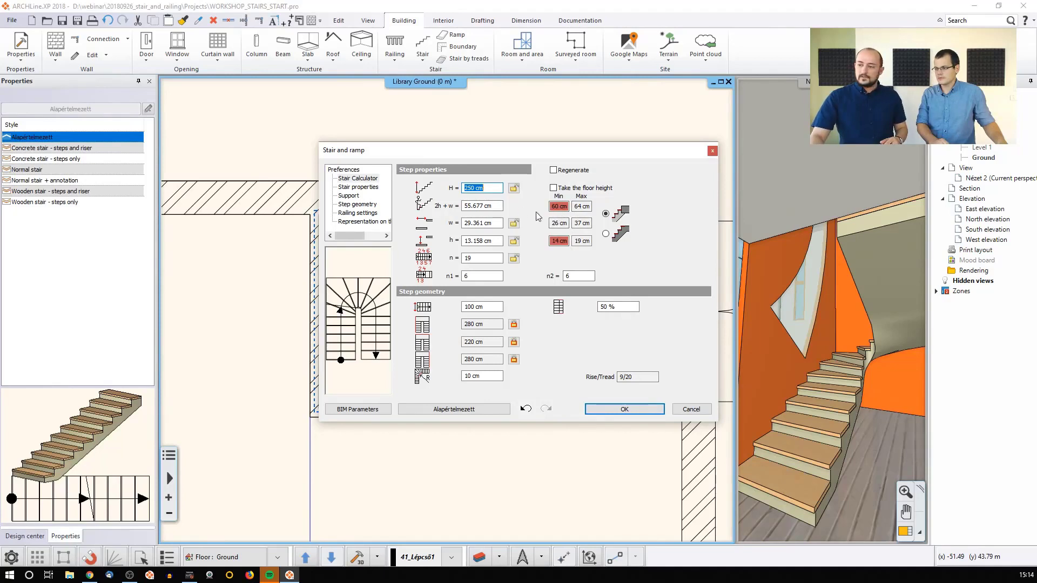
Set the stair's total height H to 300 cm
left_click(482, 188)
left_click_drag(482, 188, 464, 188)
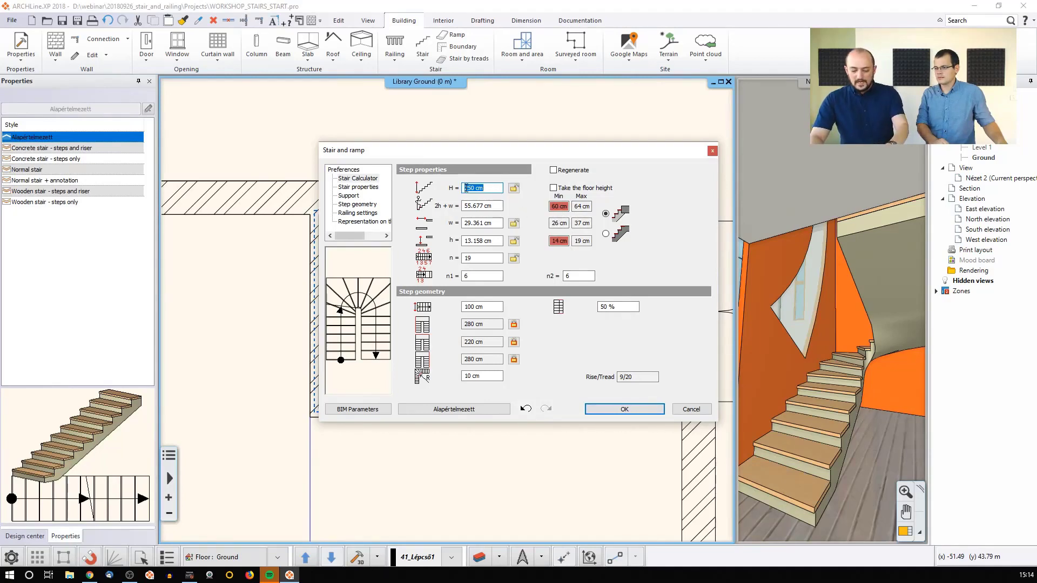
type("300")
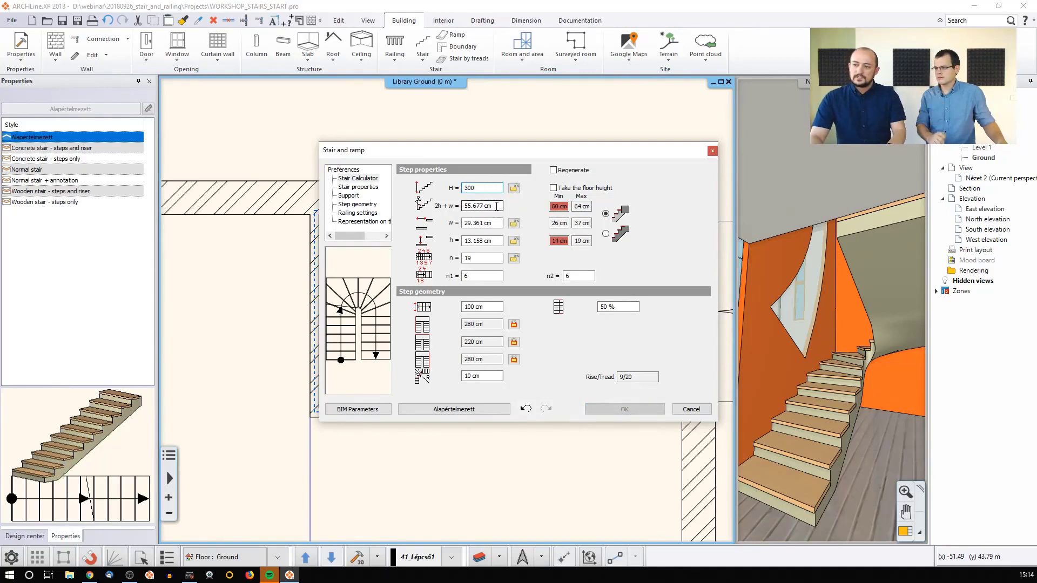
key("Return")
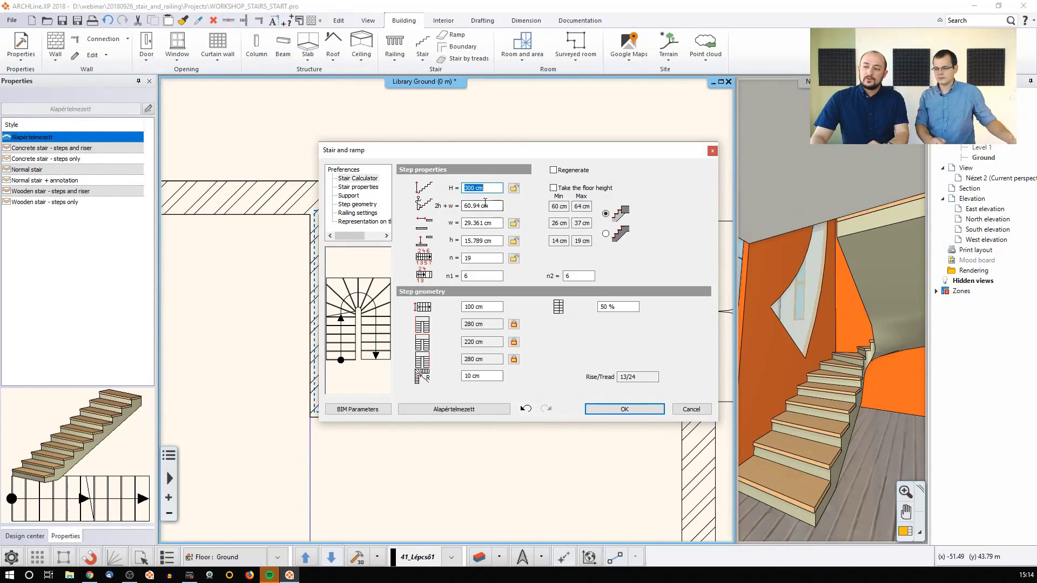
left_click(486, 206)
left_click(494, 240)
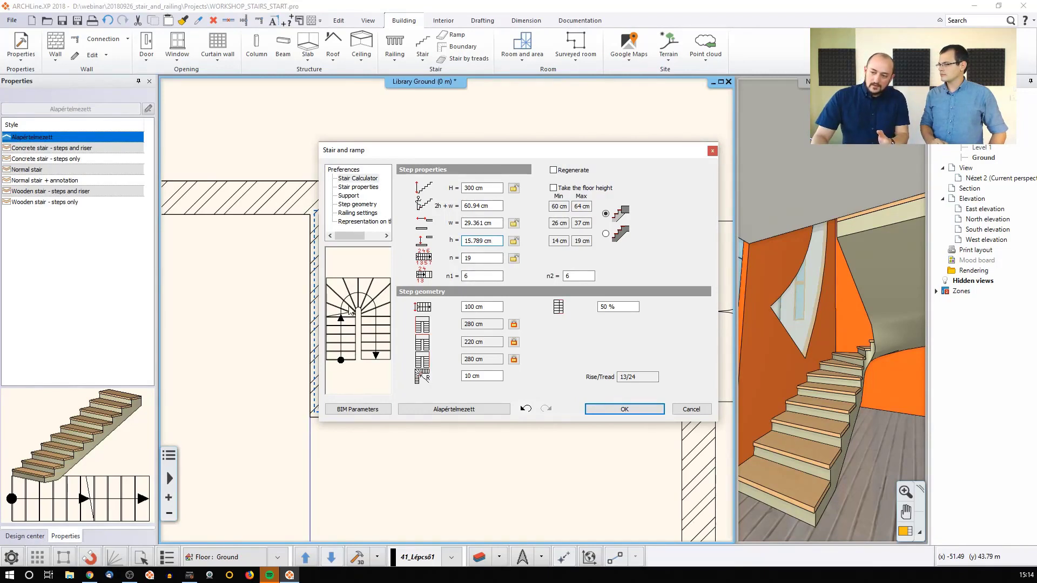
Try a step count of 8 for the first flight (n1) and for the second flight (n2)
double_click(494, 275)
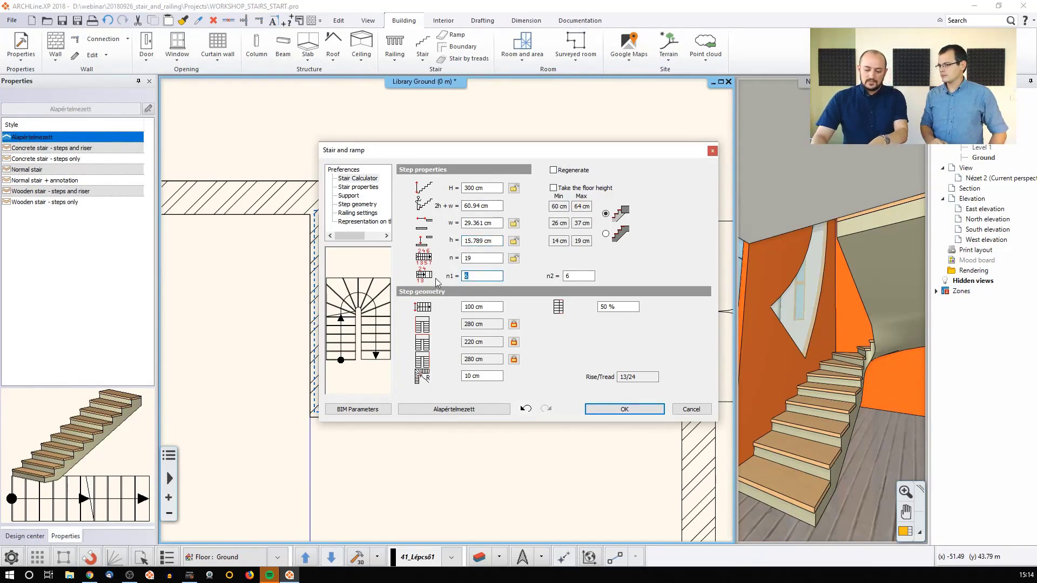
type("8")
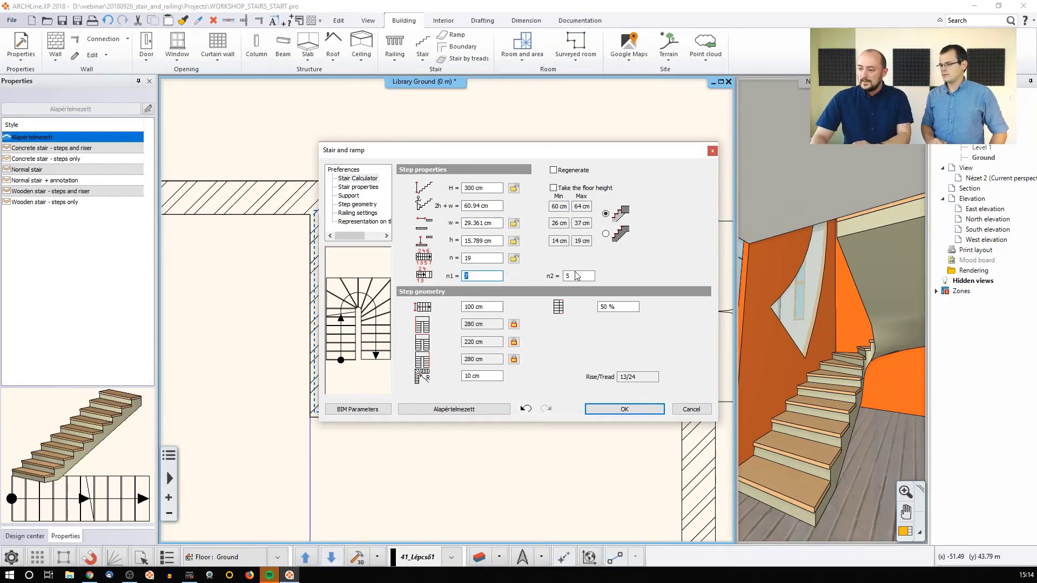
key("Tab")
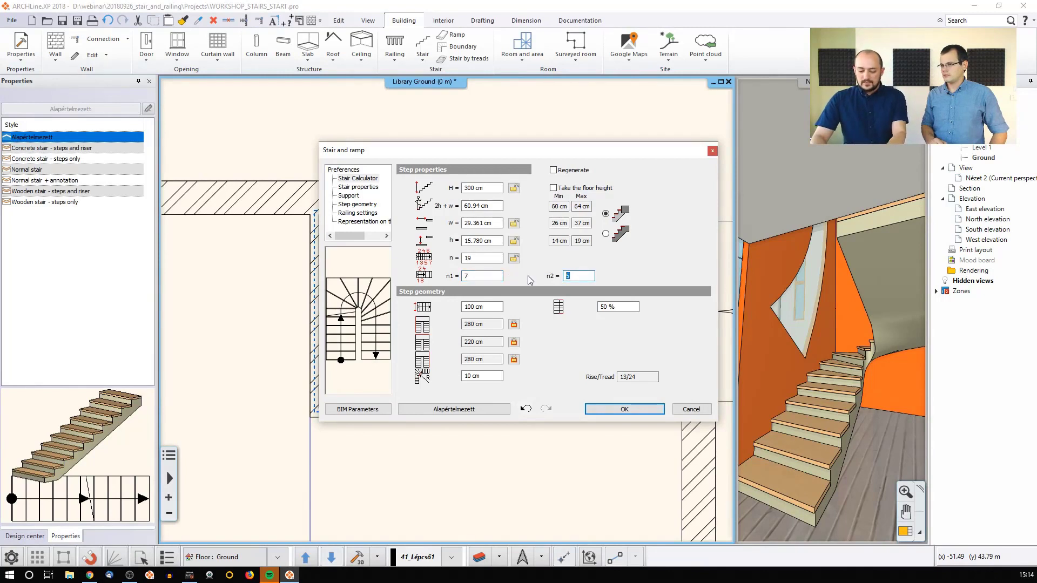
type("8")
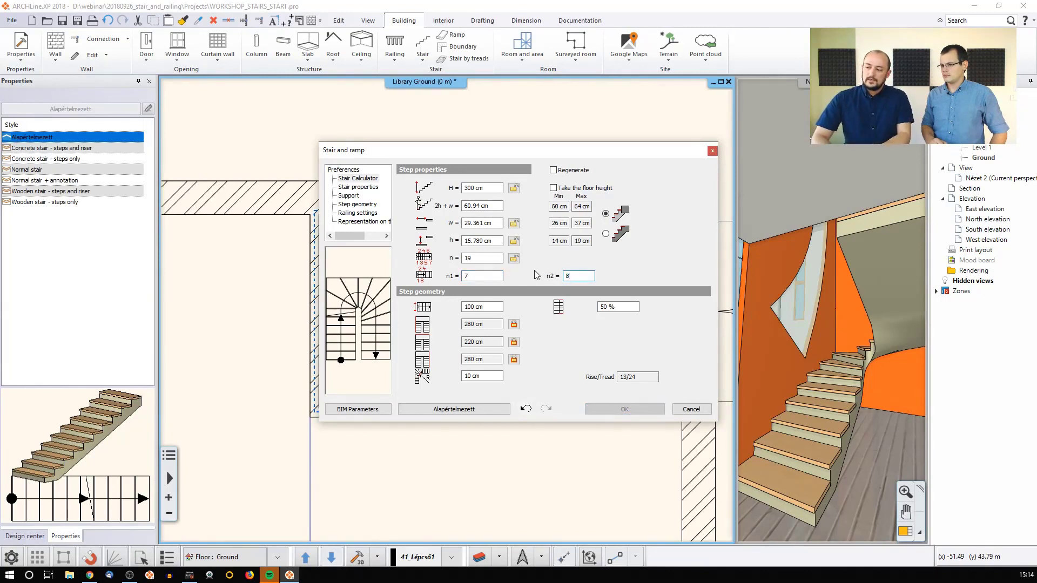
key("Return")
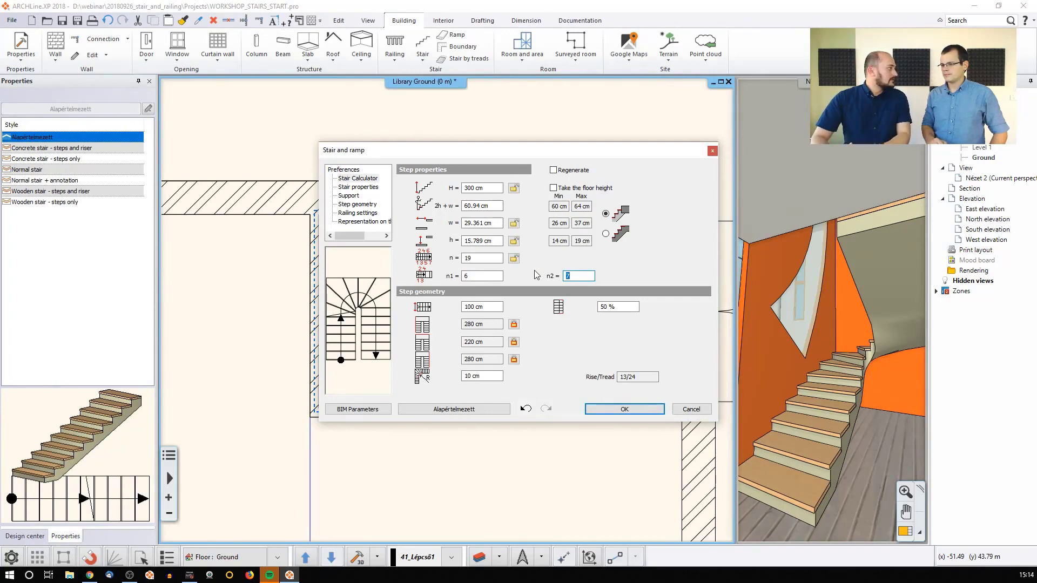
Set the second flight's step count n2 to 6 and apply the settings to the U-form stair
type("6")
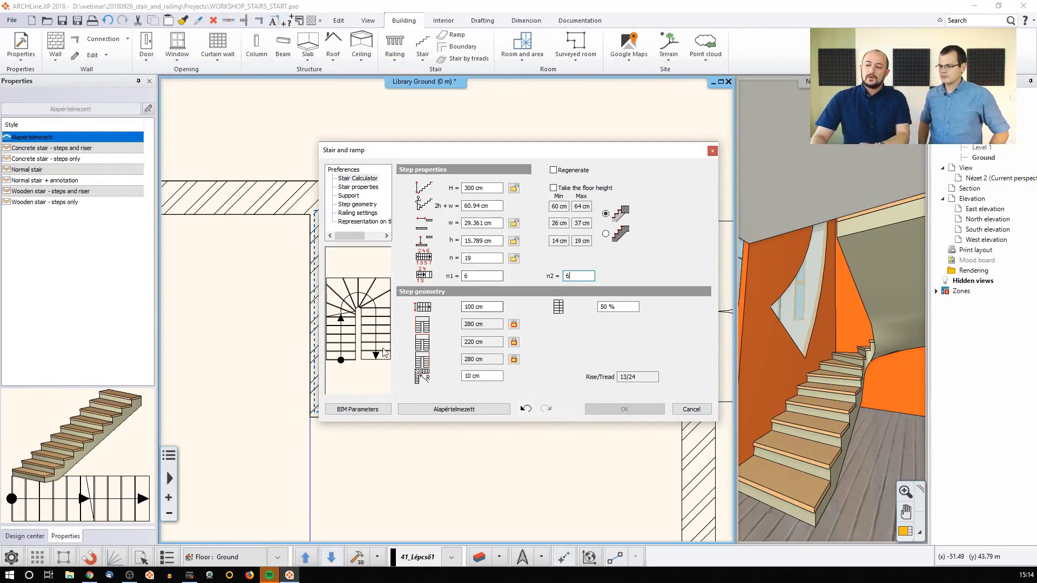
key("Return")
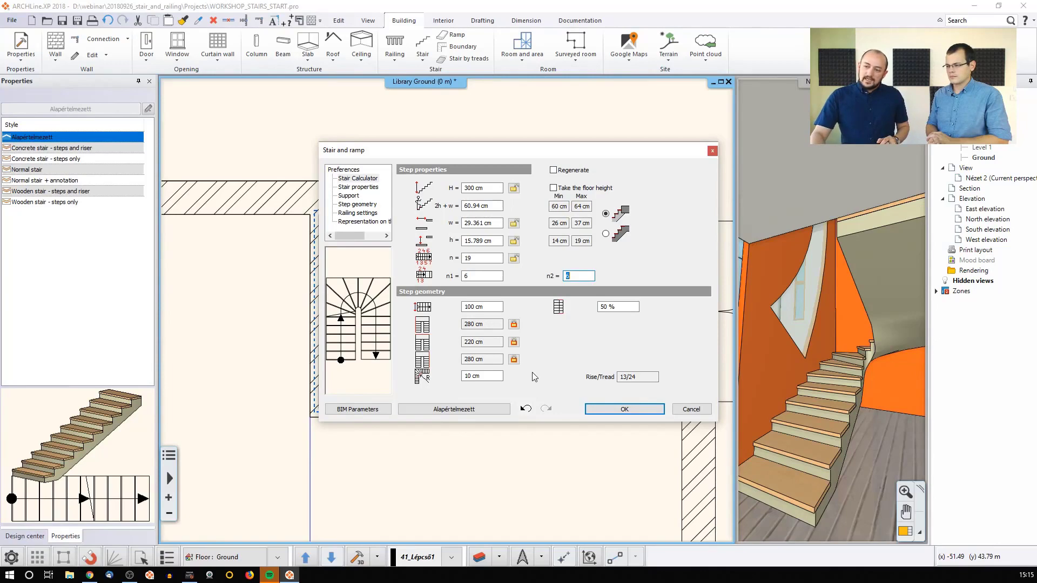
left_click(623, 409)
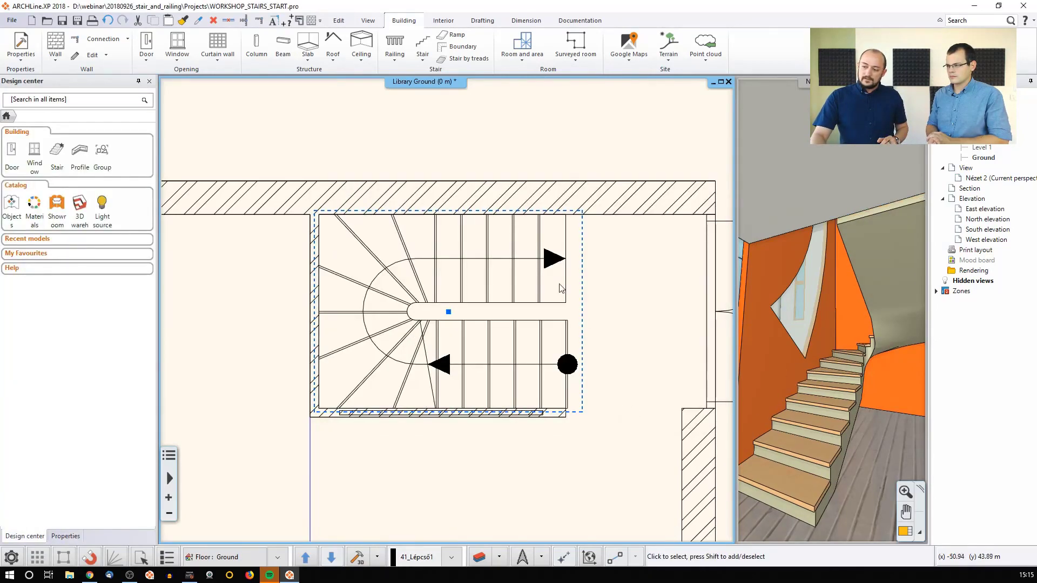